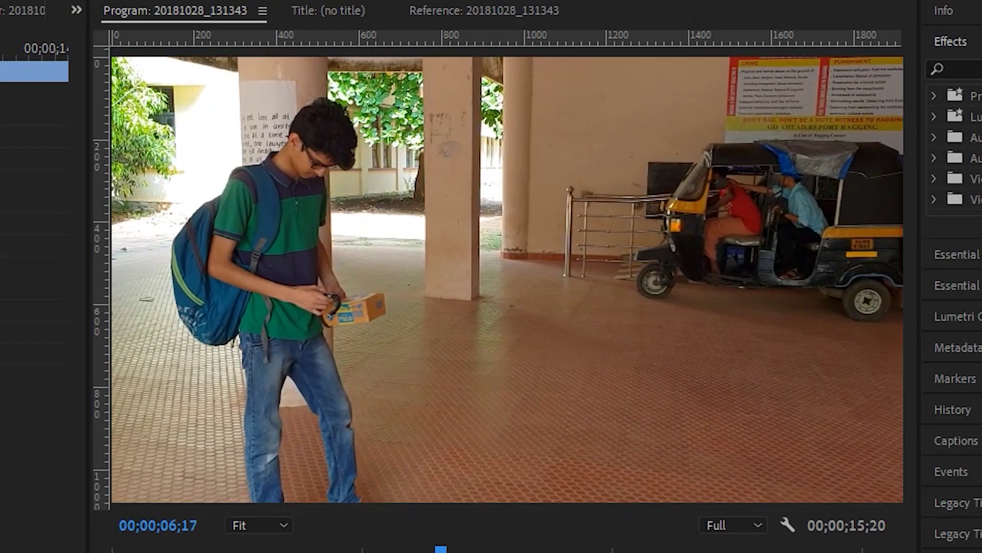
Replace the 20181028_131343 clip in the Premiere Pro sequence with an After Effects composition.
key(space)
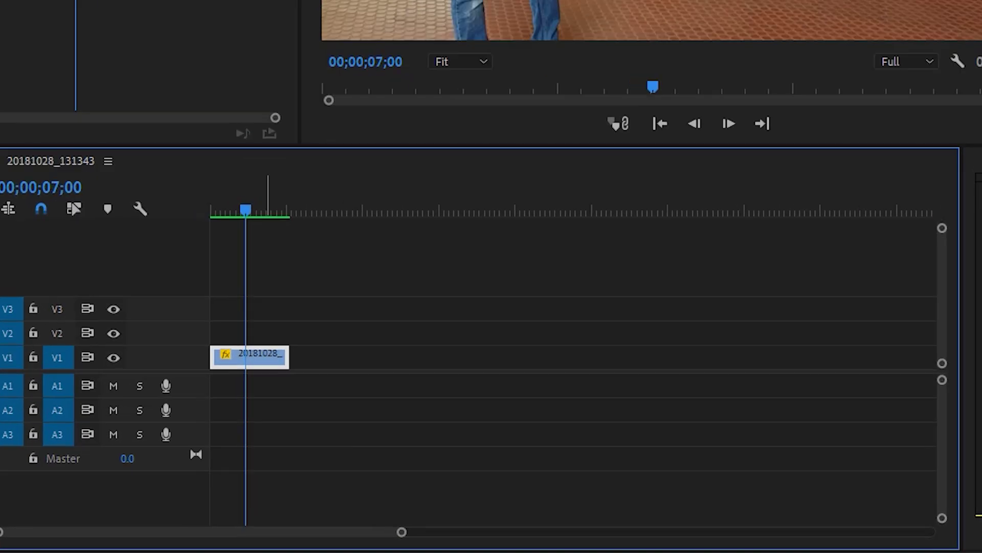
right_click(372, 440)
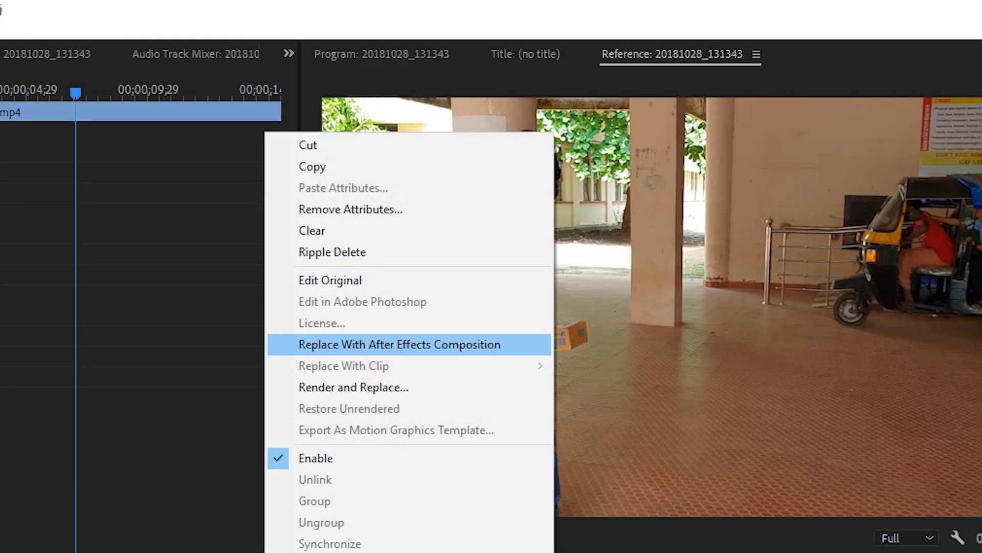
click(399, 343)
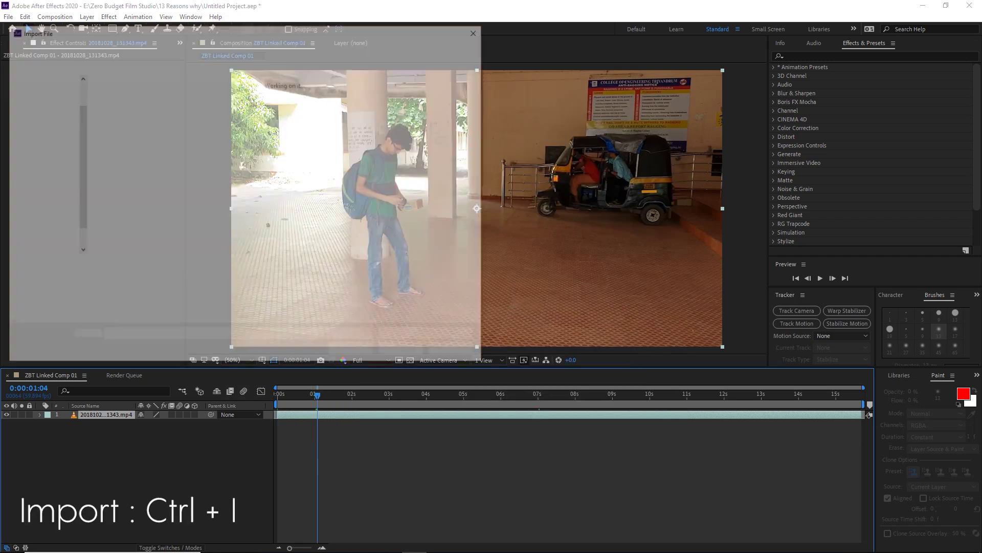
Import the photos 001.jpg through 011.jpg from the New folder directory into the After Effects project as individual footage.
key(ctrl+i)
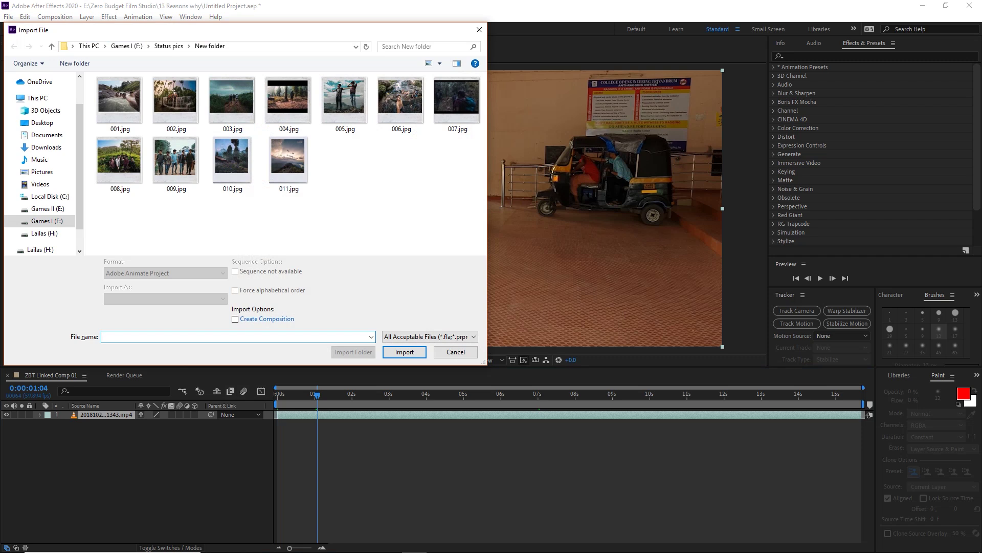
drag(483, 197, 87, 72)
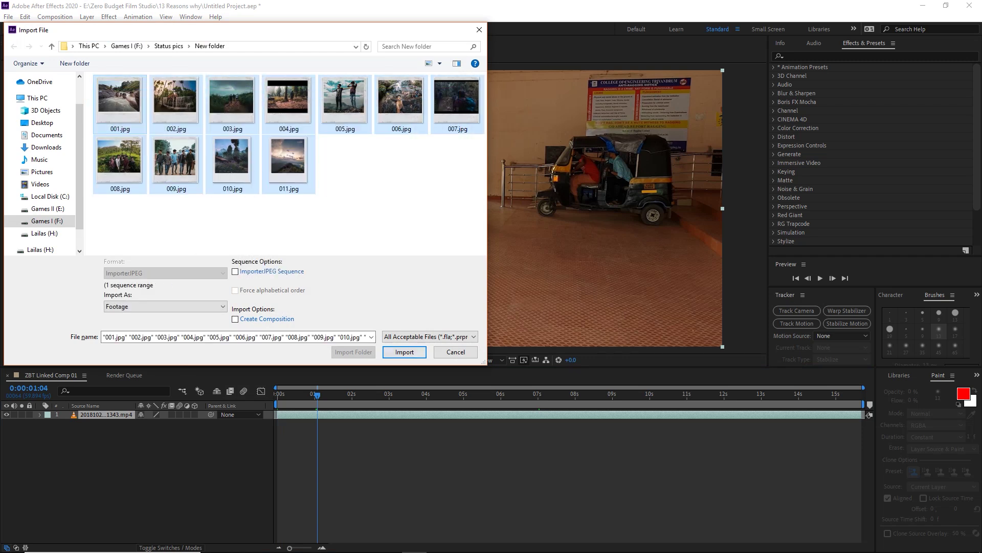
click(404, 352)
View the imported photo 001.jpg on its own and play the ZBT Linked Comp 01 composition from its start.
double_click(29, 135)
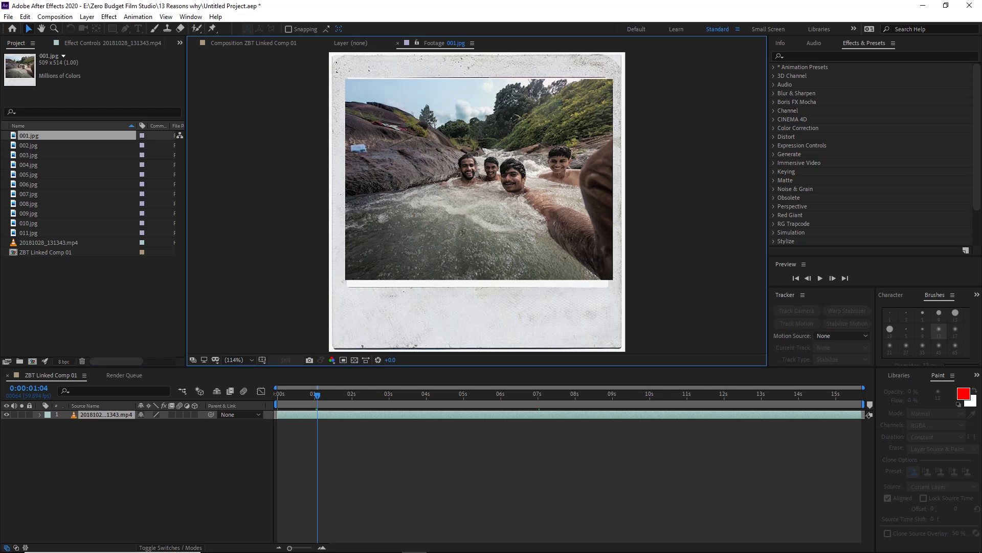
key(ctrl+w)
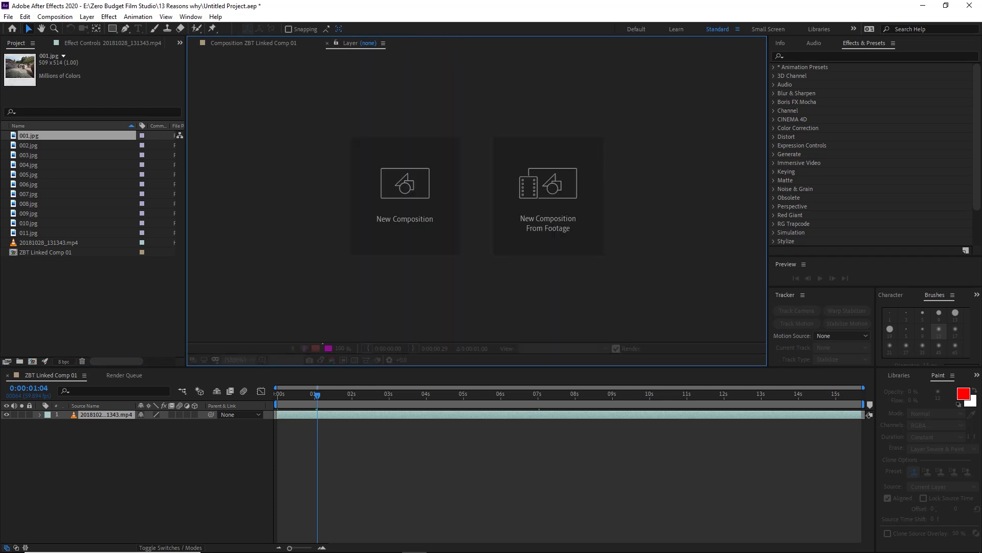
click(253, 43)
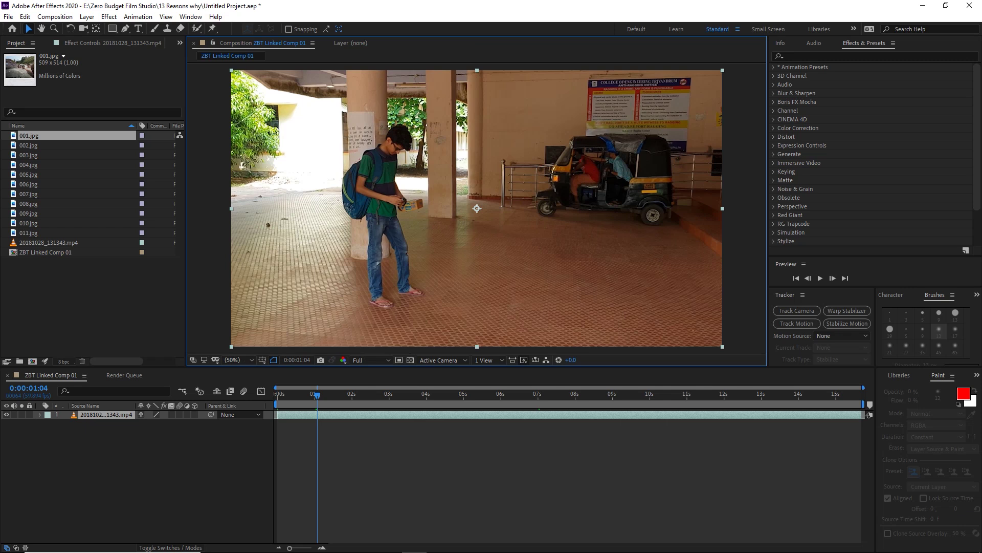
drag(317, 395, 277, 395)
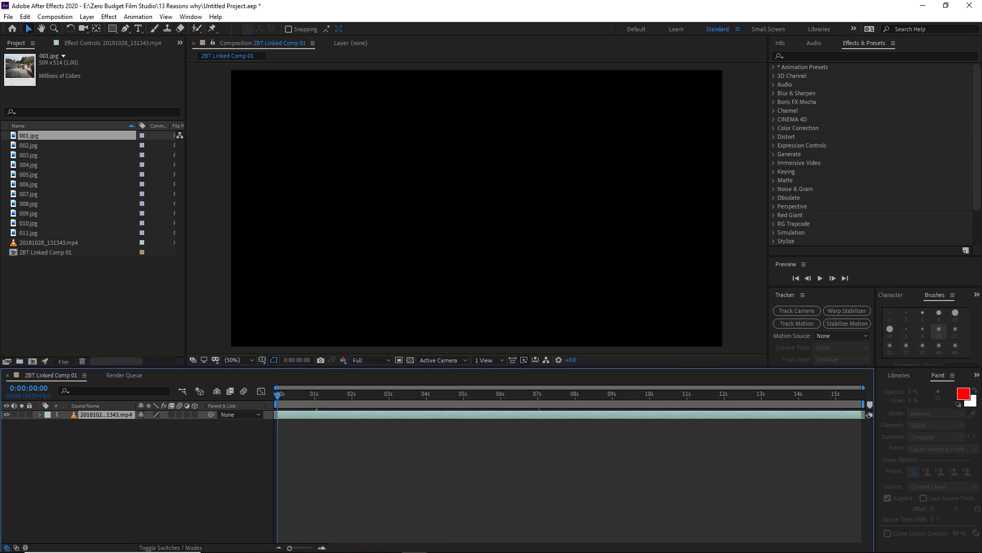
key(space)
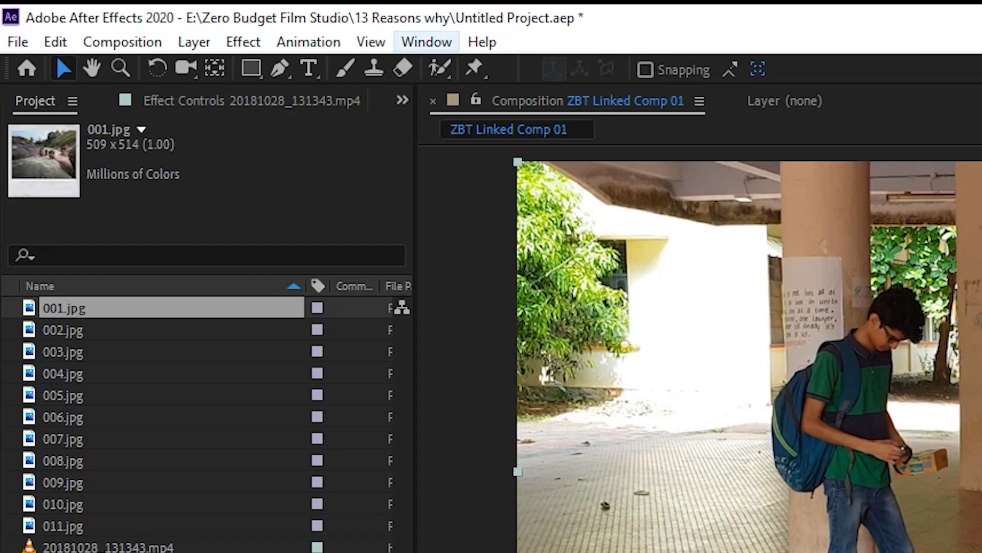
Make sure the Tracker is shown and run Track Camera on the 20181028_131343.mp4 layer.
click(426, 42)
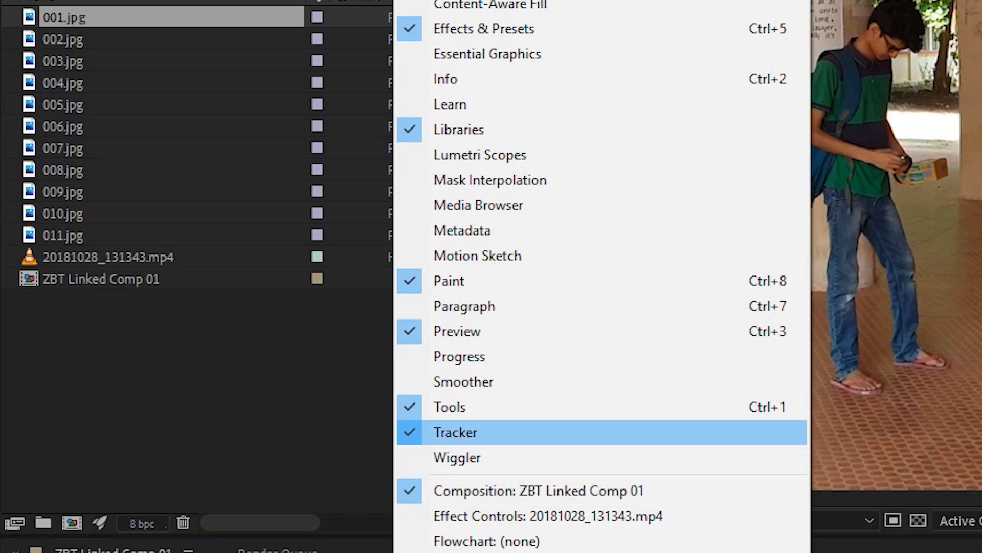
click(455, 432)
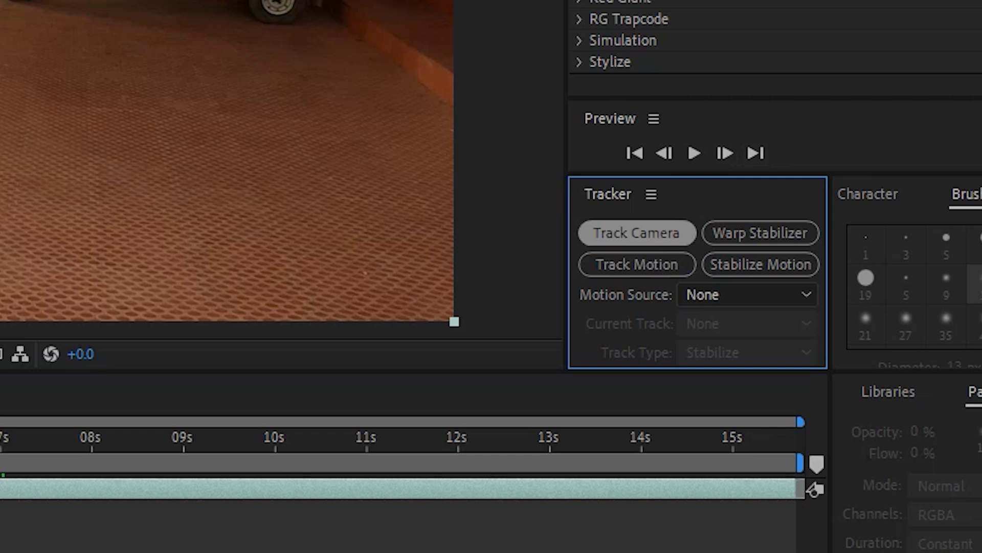
click(637, 232)
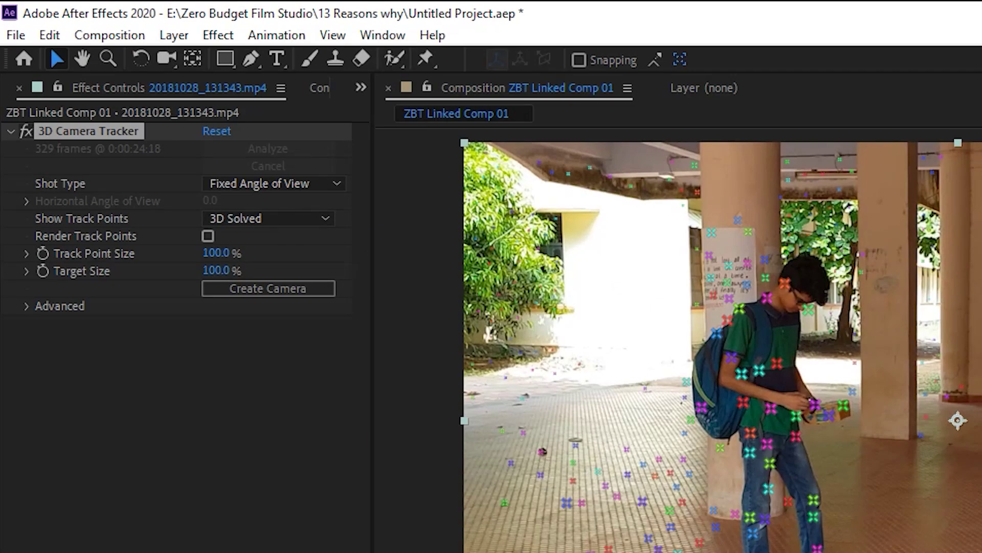
Create a camera from the solved 3D Camera Tracker effect on the video layer.
click(88, 131)
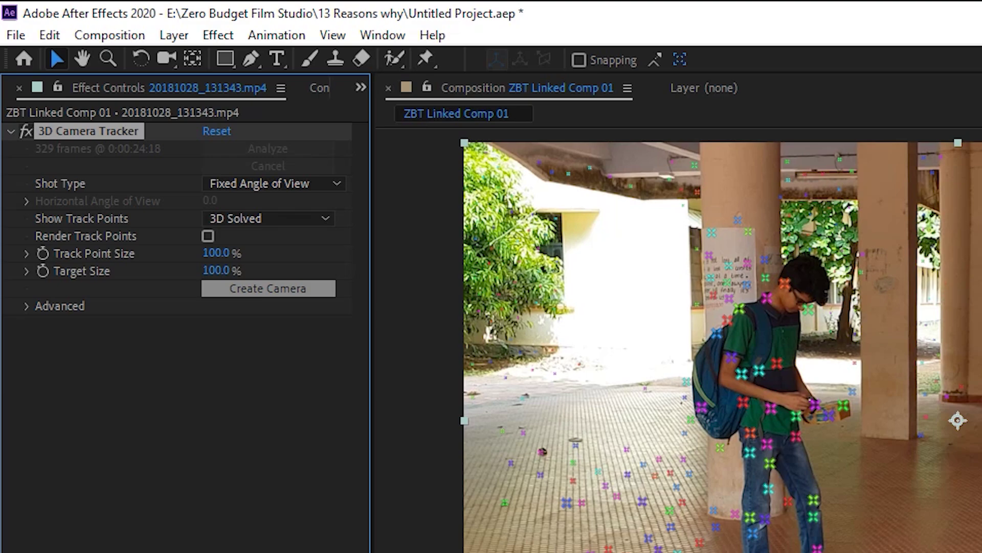
click(268, 288)
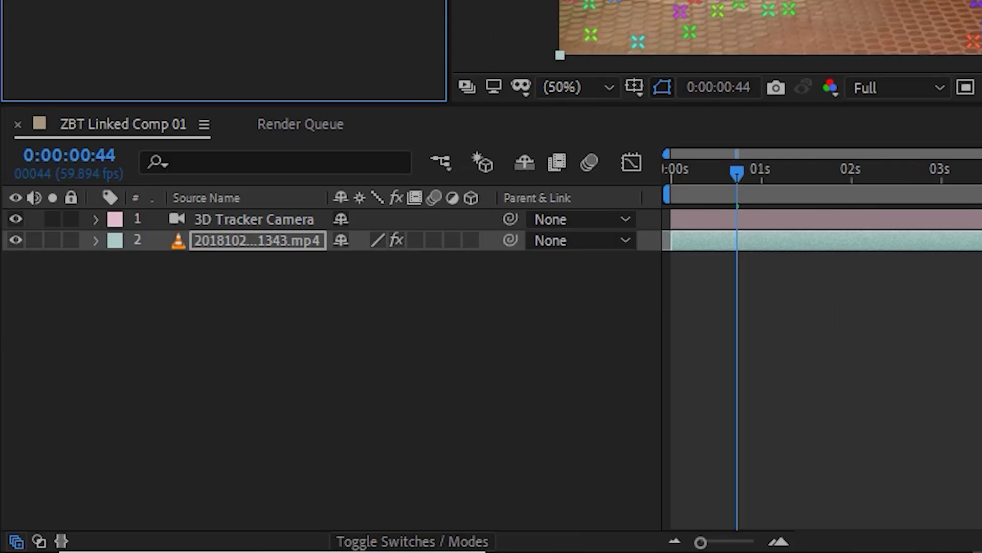
click(105, 414)
click(106, 423)
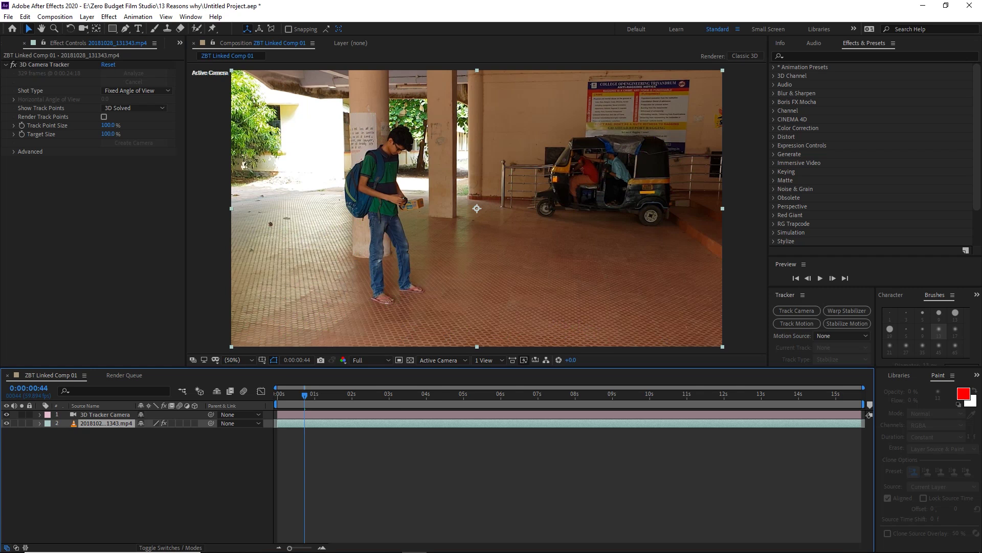
Sort the project items by name in descending order and add 001.jpg as the top layer of ZBT Linked Comp 01.
click(154, 43)
click(155, 44)
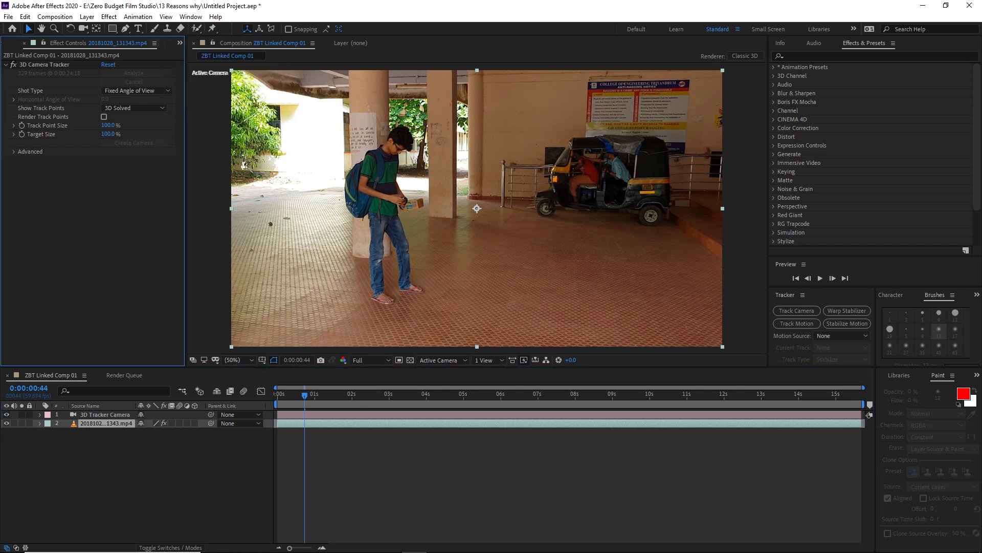
click(180, 43)
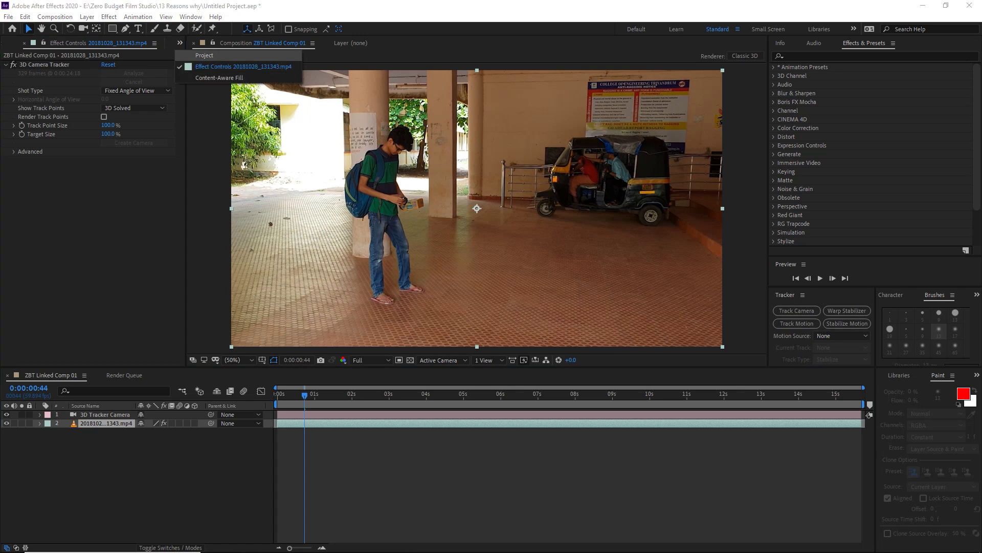
click(203, 55)
click(29, 146)
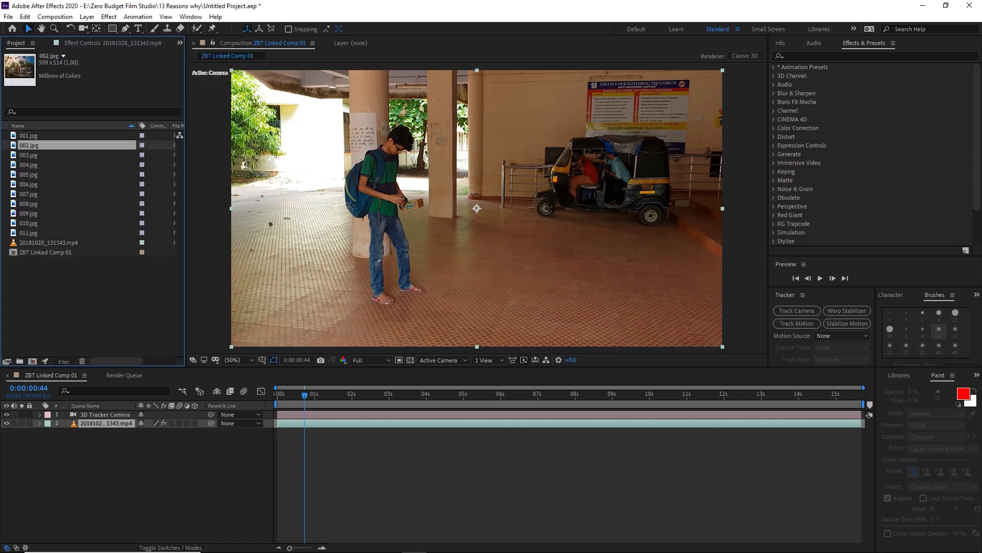
click(61, 126)
click(82, 297)
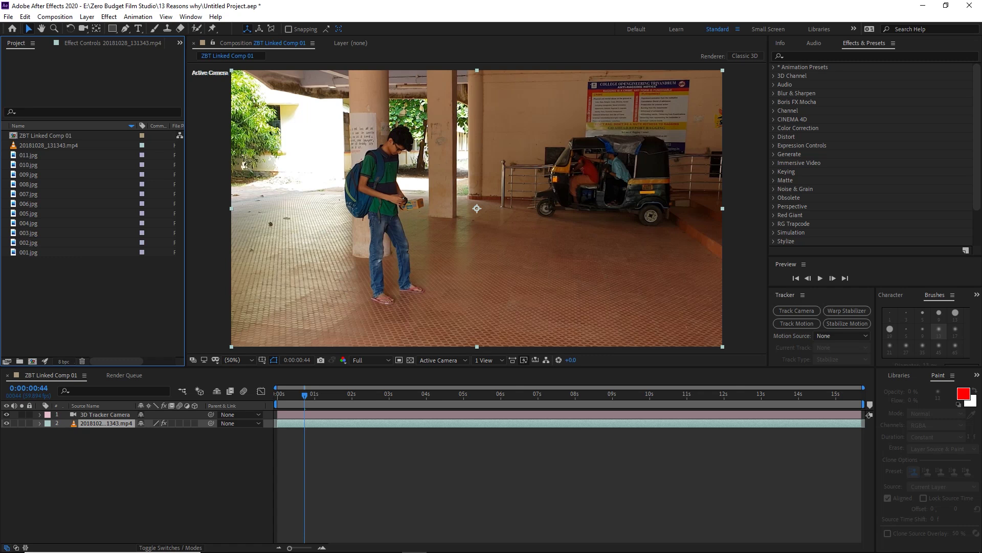
click(29, 252)
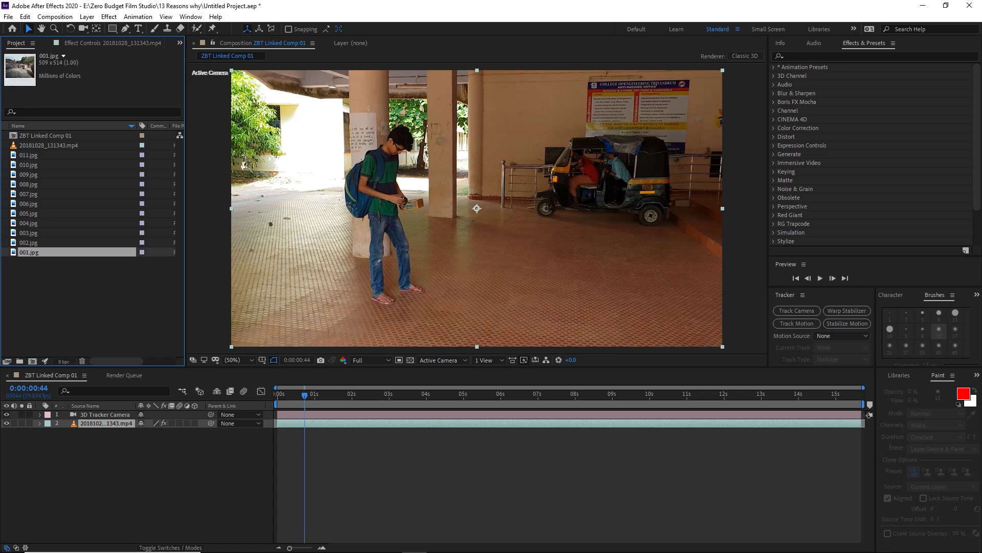
drag(28, 256, 73, 412)
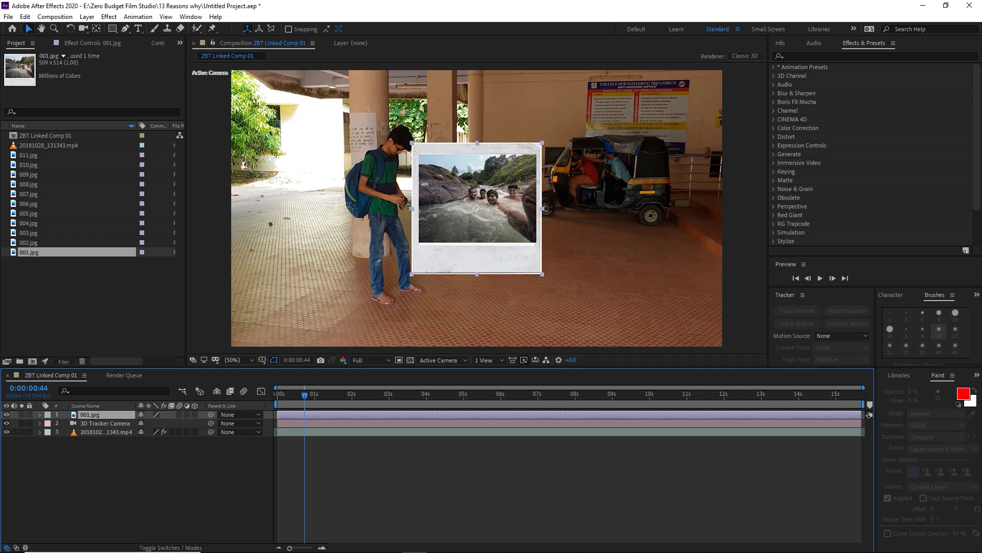
Turn 001.jpg into a 3D layer and play the composition to check how the photo moves with the footage.
key(space)
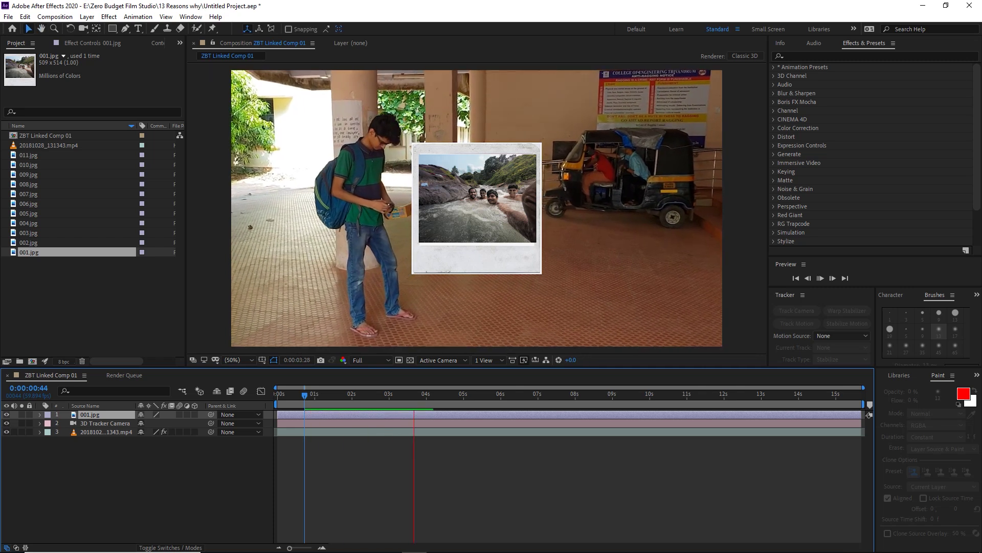
key(space)
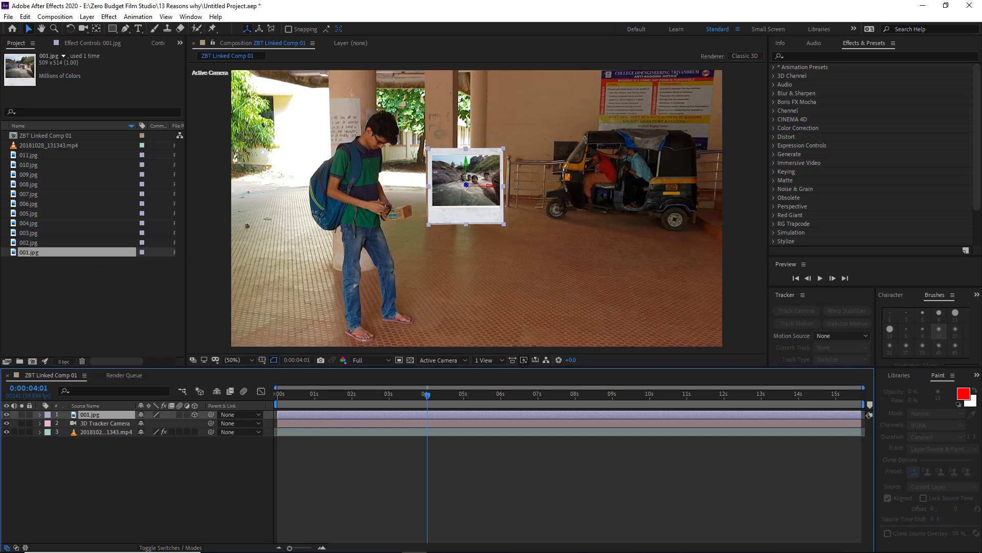
key(space)
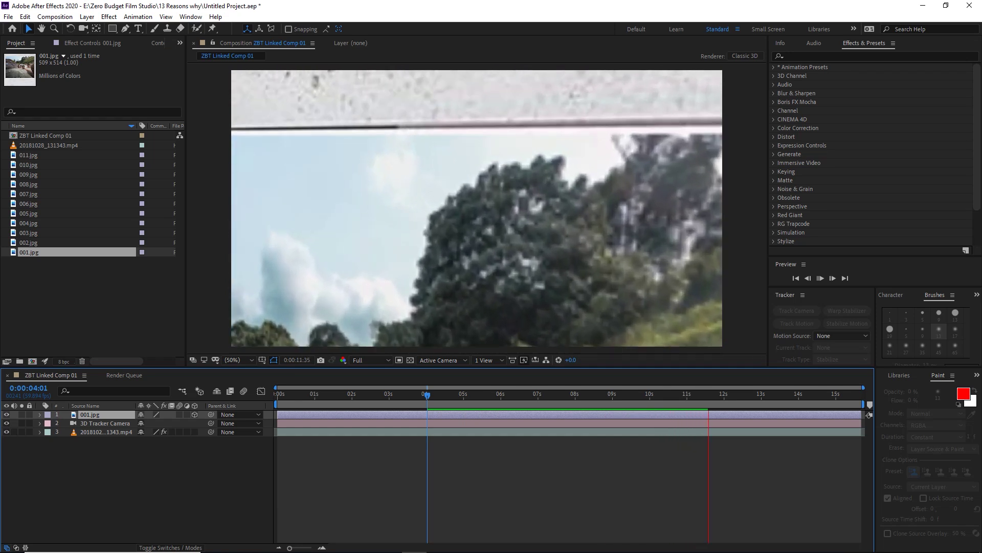
key(space)
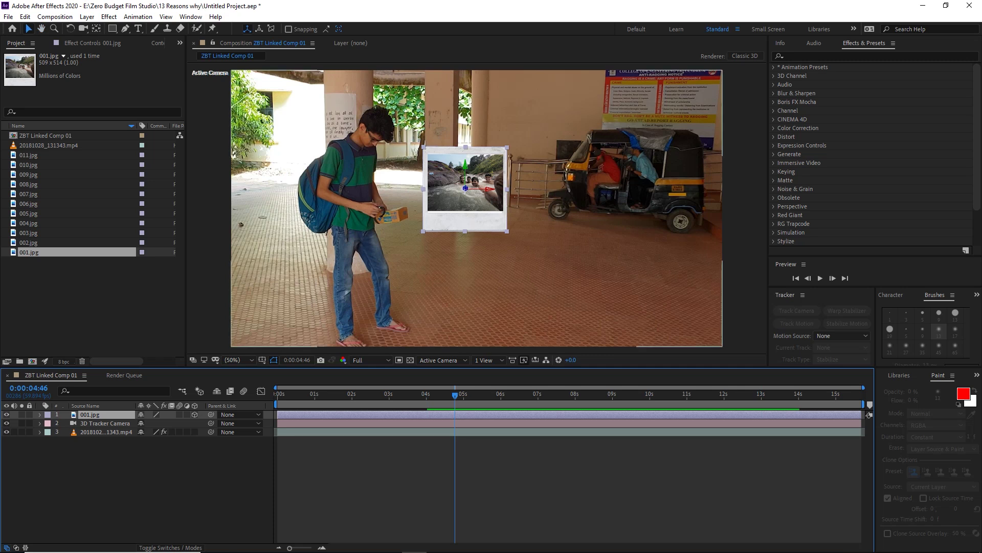
key(space)
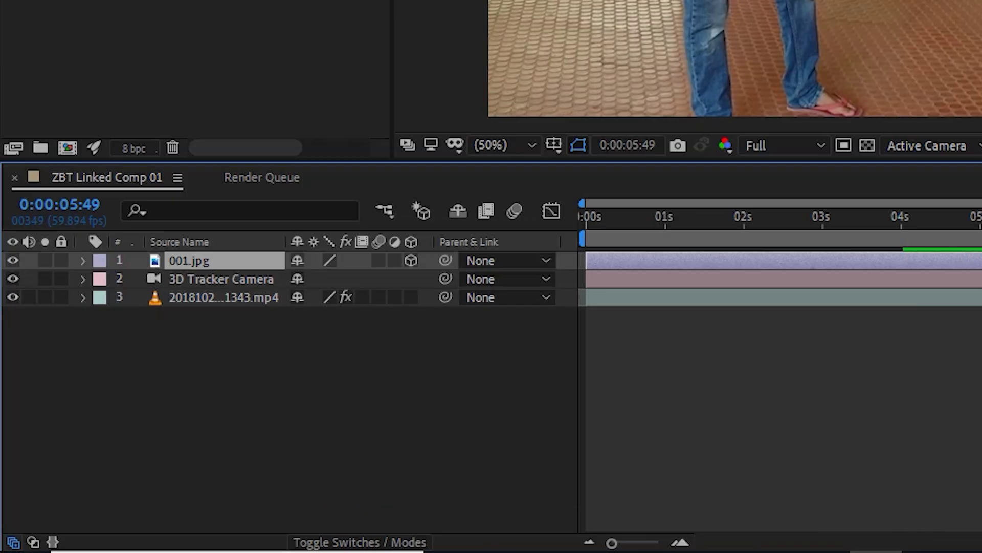
Set the scale of the 001.jpg layer to 45% on all axes.
key(s)
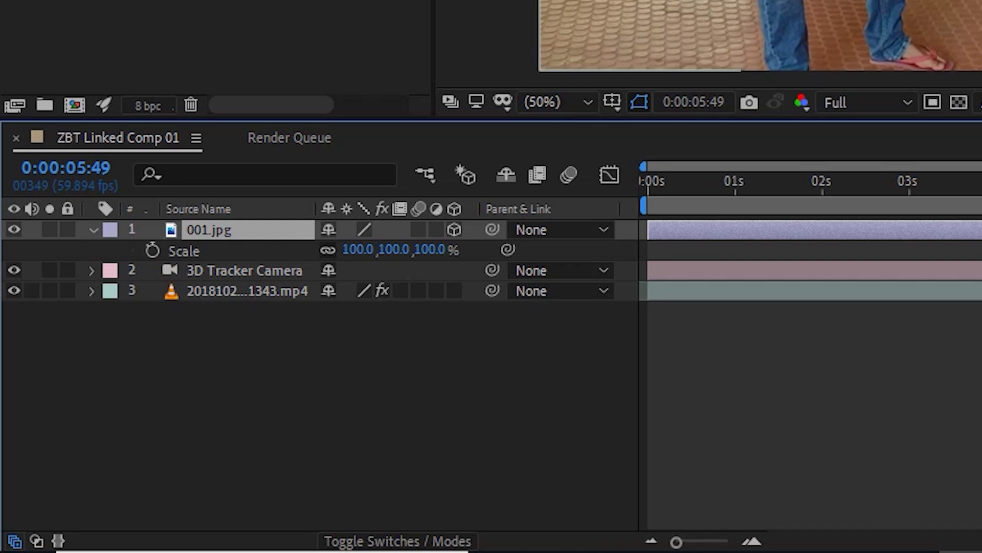
click(357, 249)
text(45)
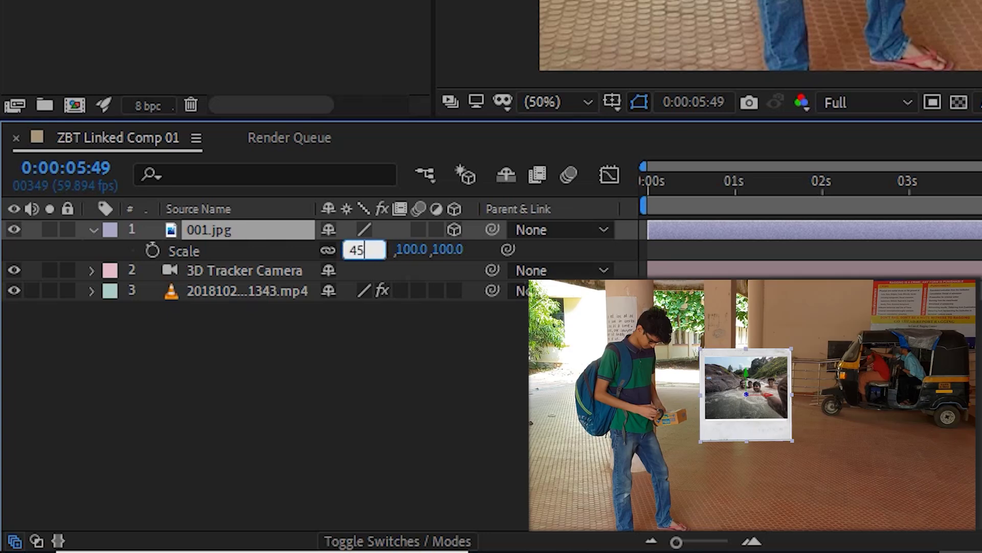
key(Return)
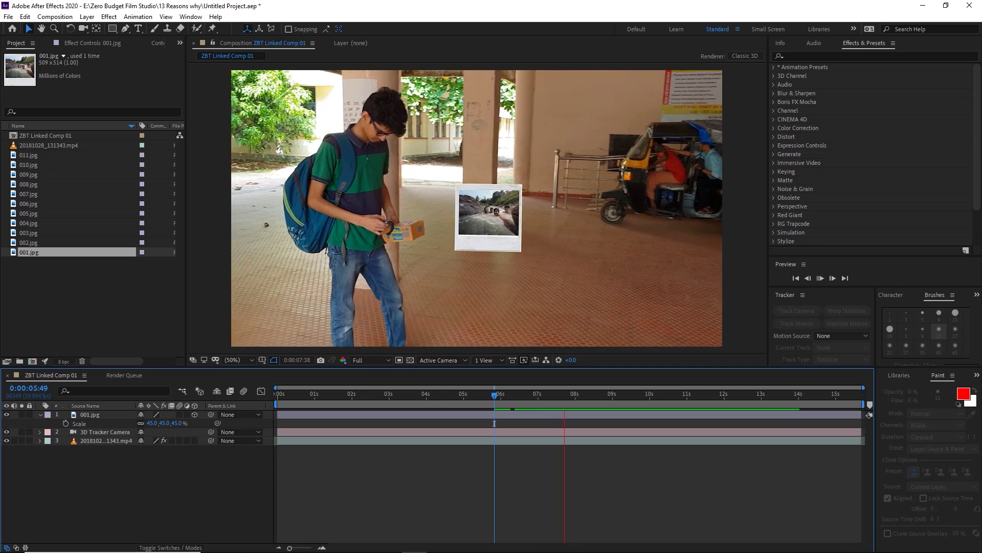
Move the current time to 0:00:06:40, add 002.jpg directly below the 001.jpg layer and make it a 3D layer.
drag(494, 423, 526, 423)
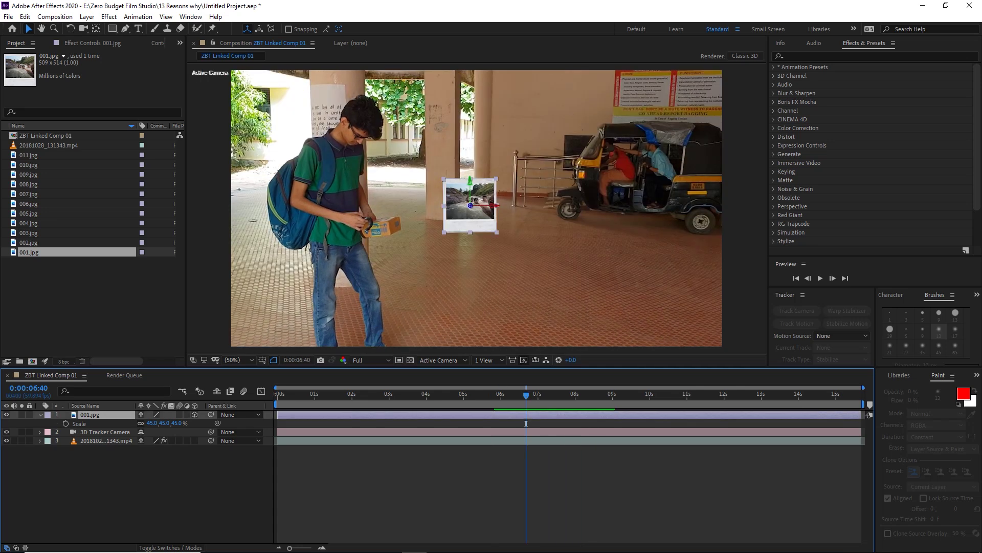
drag(29, 242, 286, 246)
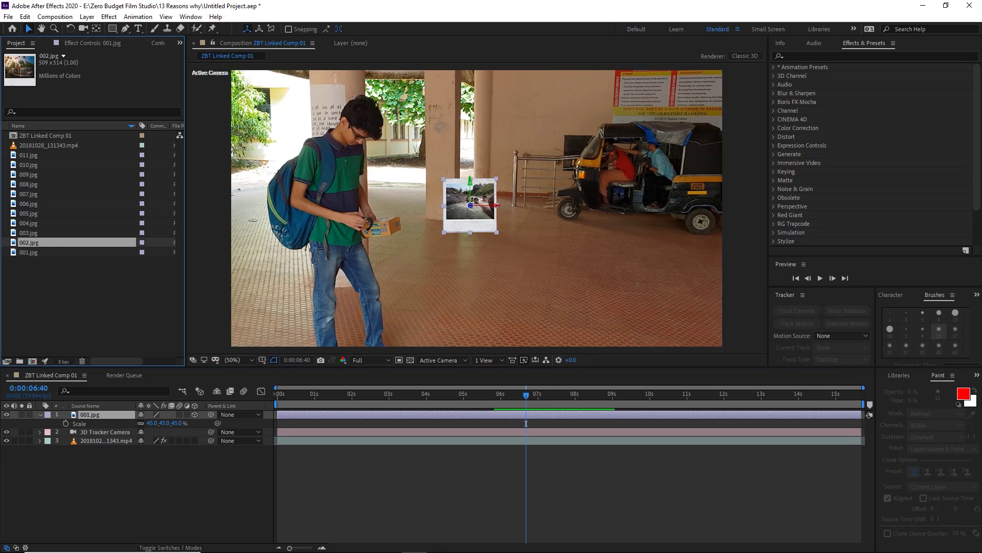
drag(28, 242, 25, 428)
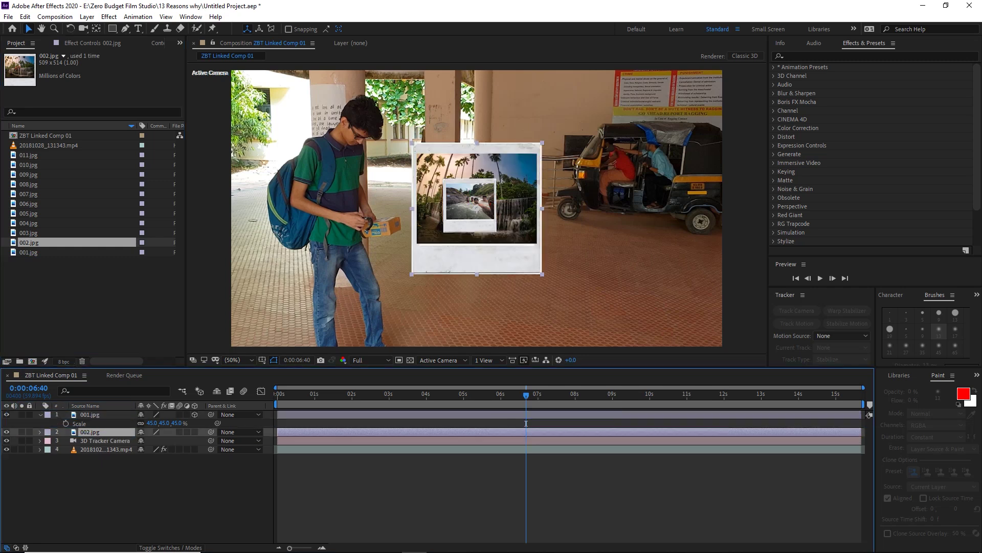
click(194, 432)
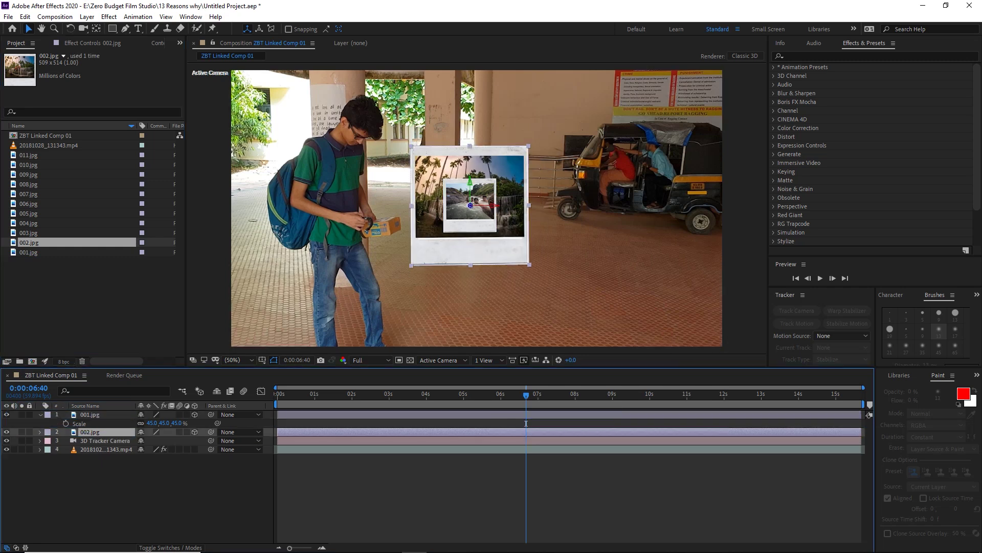
Set the scale of the 002.jpg layer to 45% on all axes.
key(s)
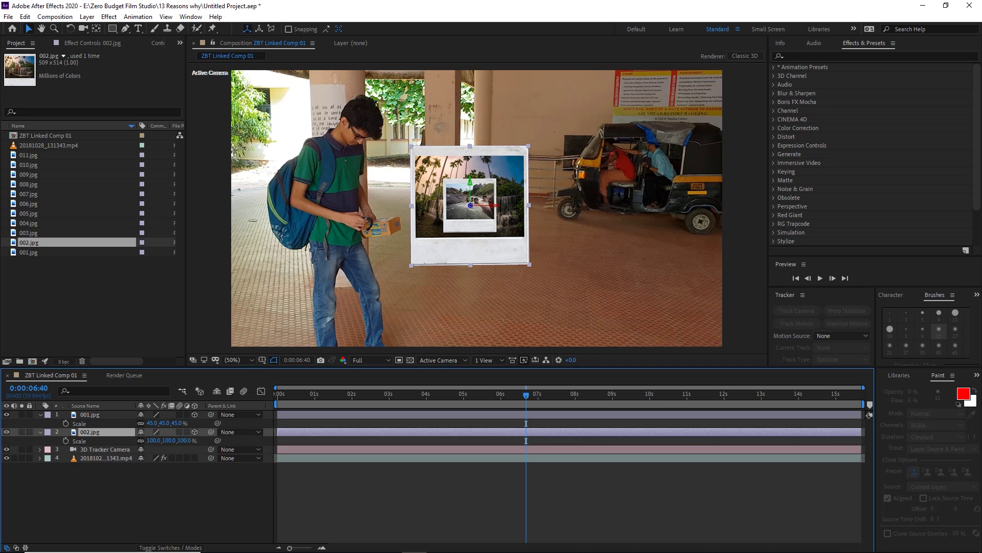
click(154, 440)
text(45)
key(Return)
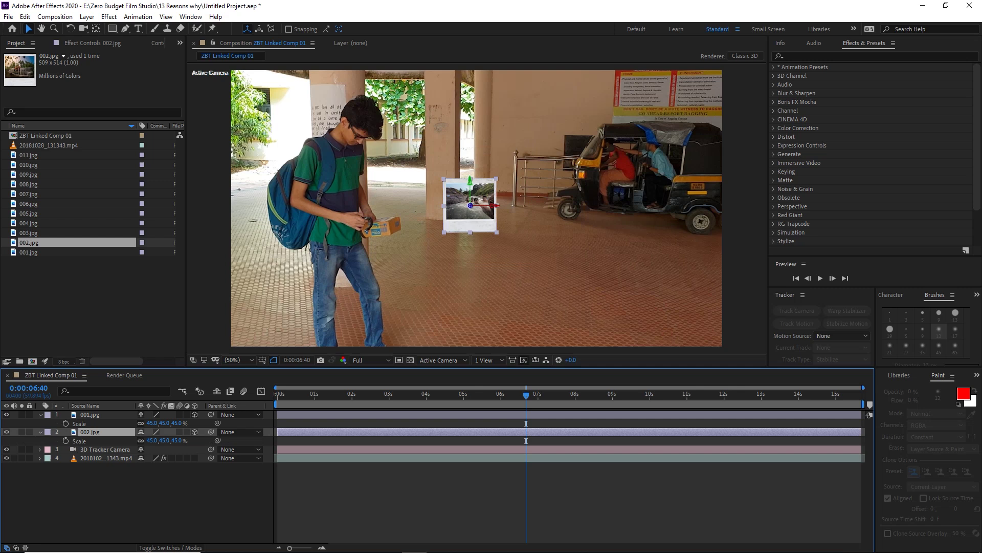
Show the rotation properties of the 001.jpg layer and adjust its X orientation.
click(90, 415)
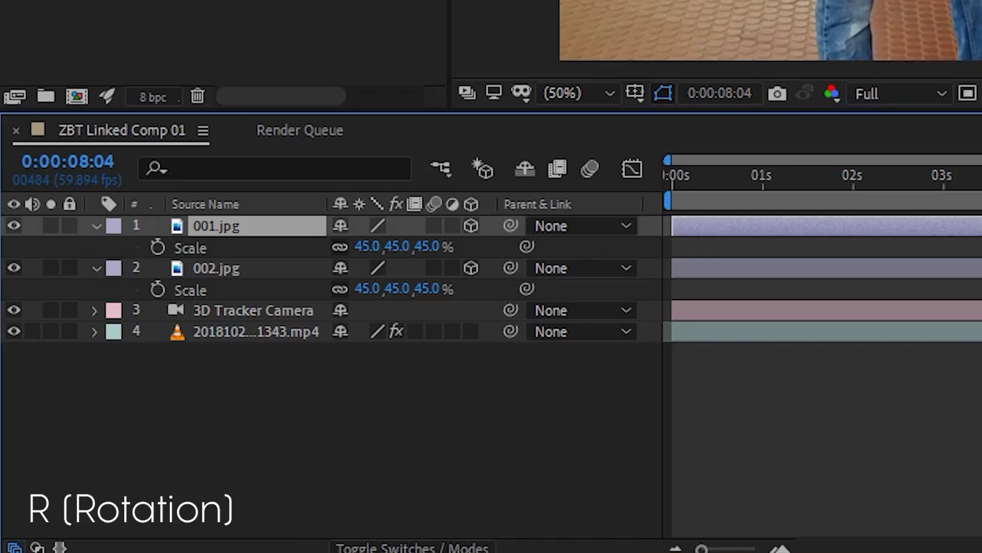
key(r)
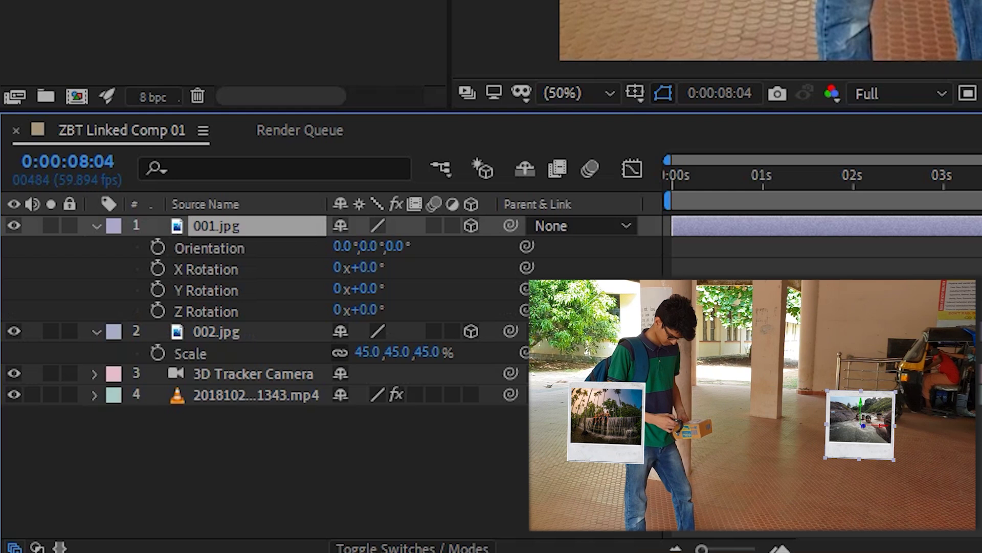
mouse_move(342, 247)
mouse_down()
mouse_move(413, 246)
mouse_move(353, 247)
mouse_up()
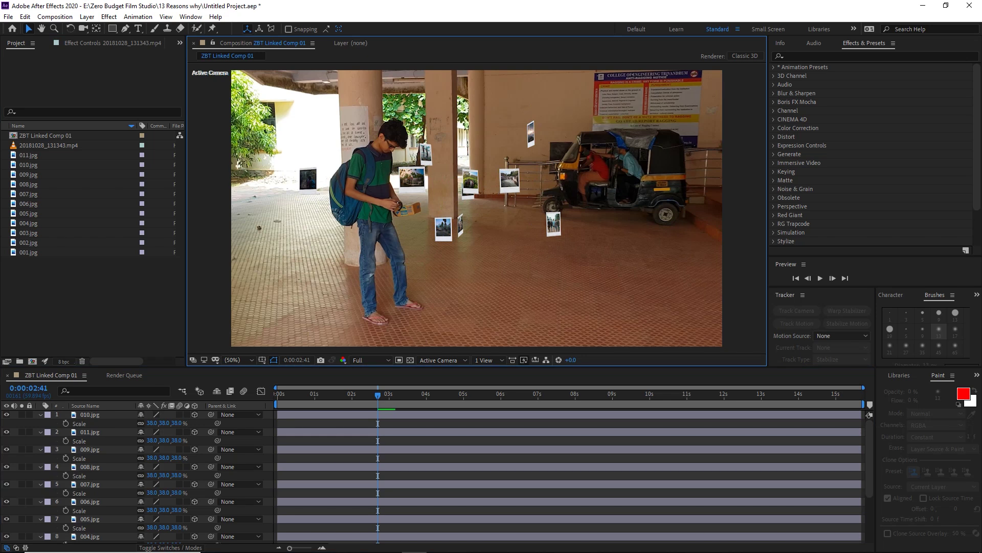
Play the composition from 0:00:02:41 to check how the placed photos follow the footage, and switch to Premiere Pro.
key(space)
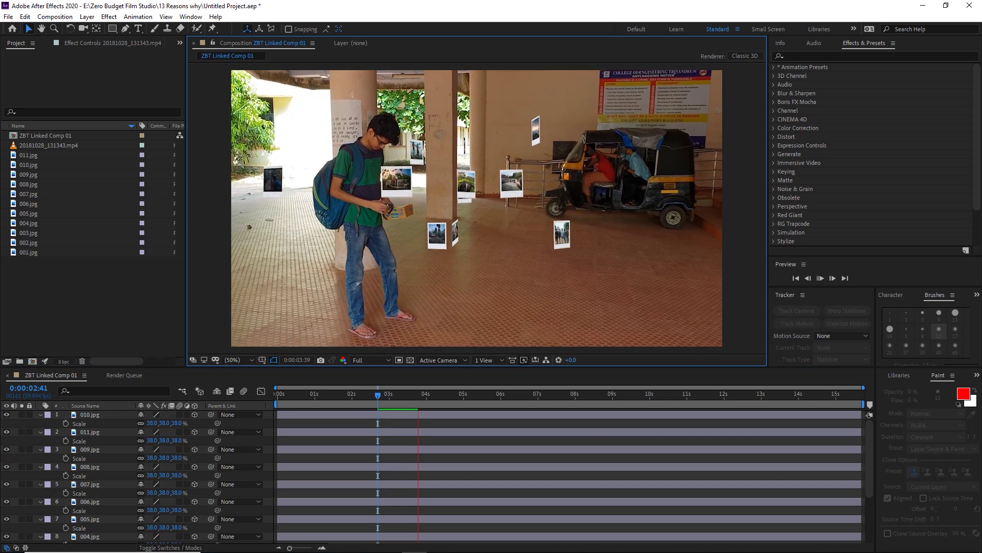
key(space)
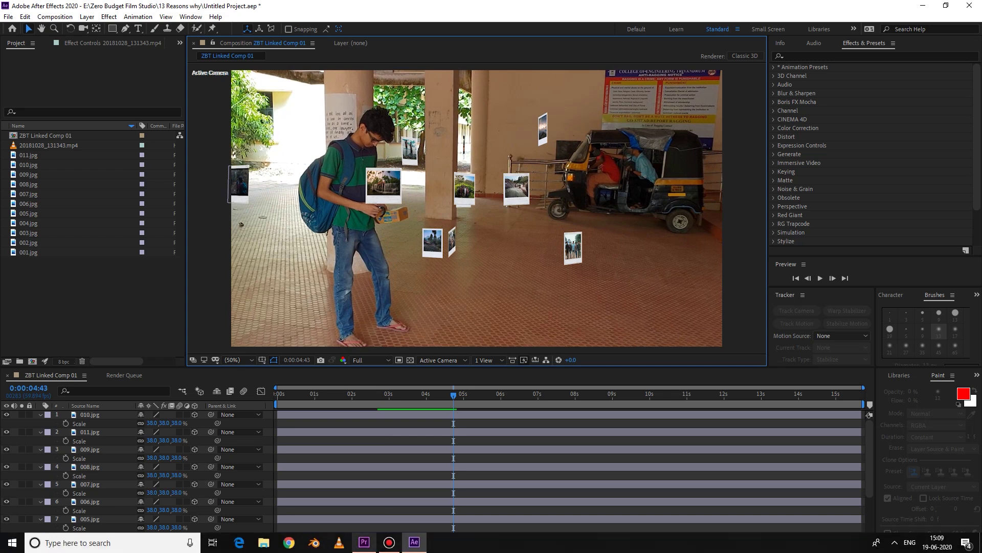
click(364, 542)
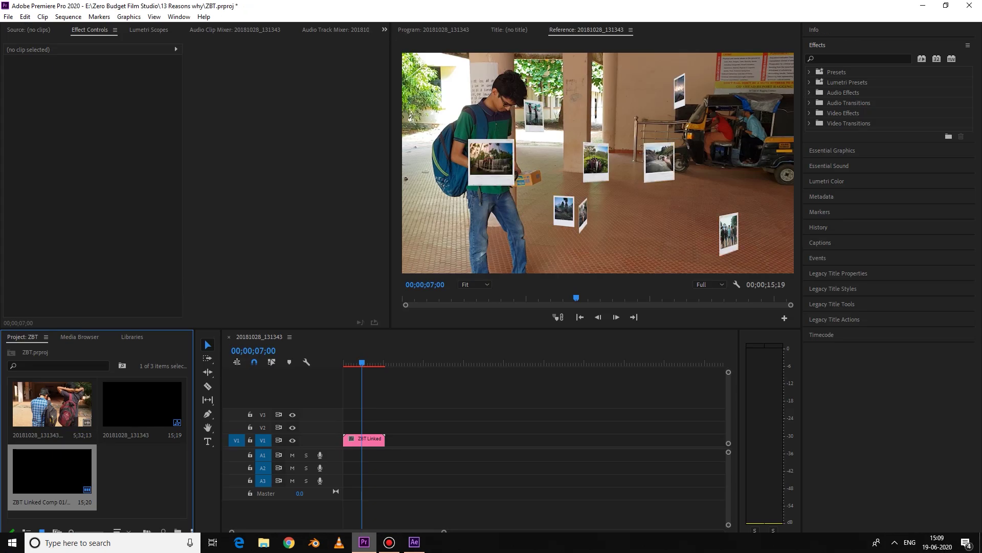